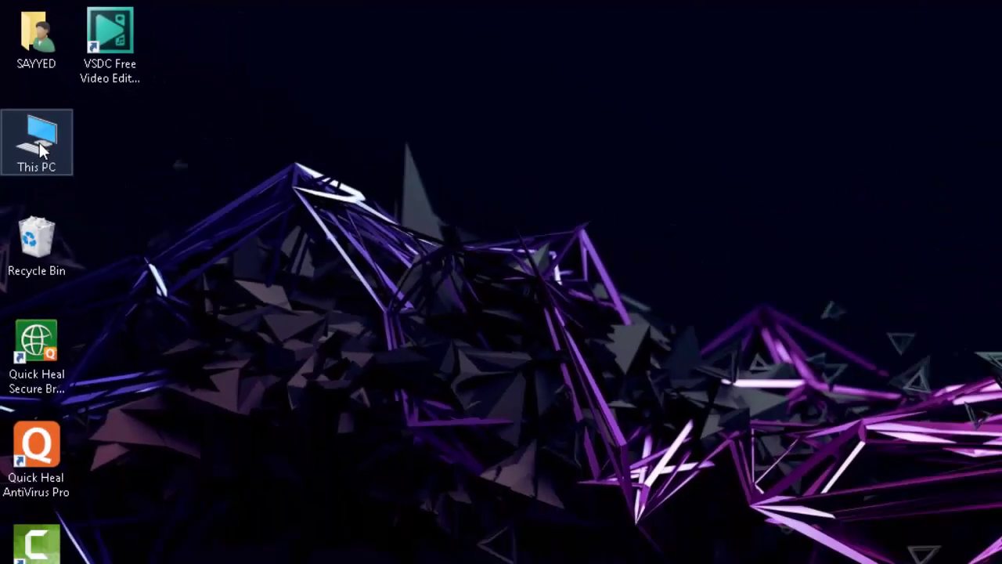
- Open the INTERTENMENT (E:) drive to examine how its folder names are displayed, and return to the desktop
double_click(76, 266)
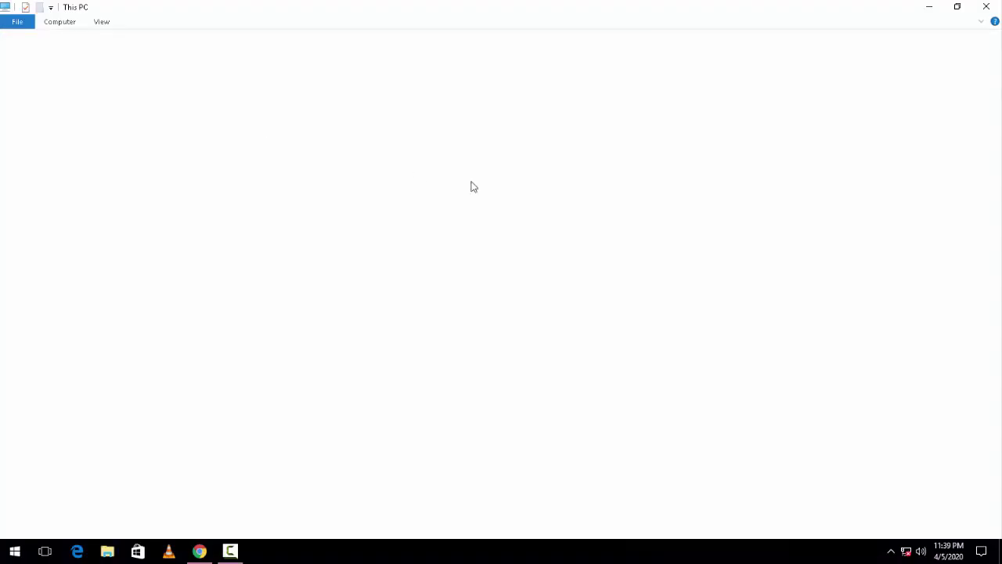
double_click(505, 178)
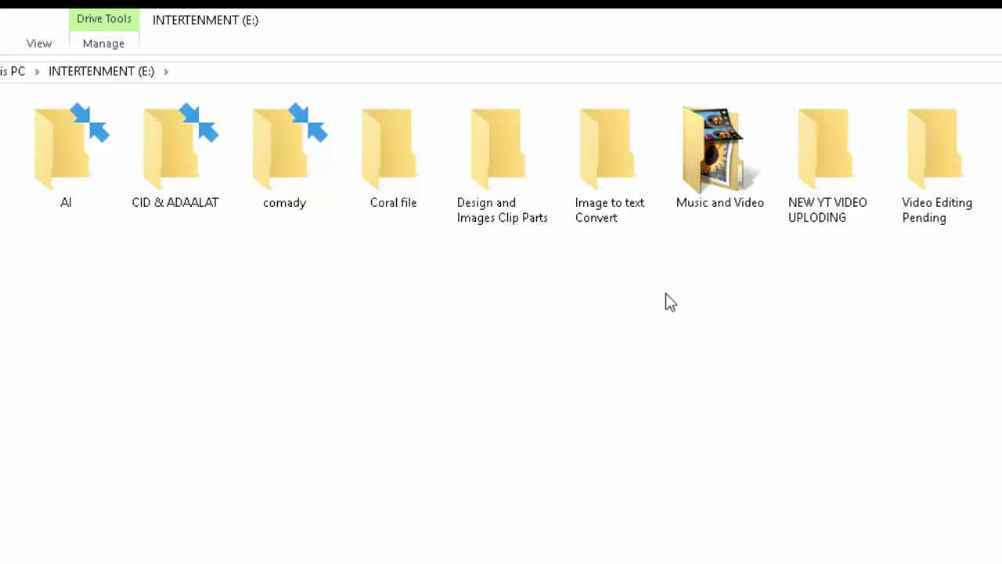
key(super+d)
right_click(575, 262)
click(588, 284)
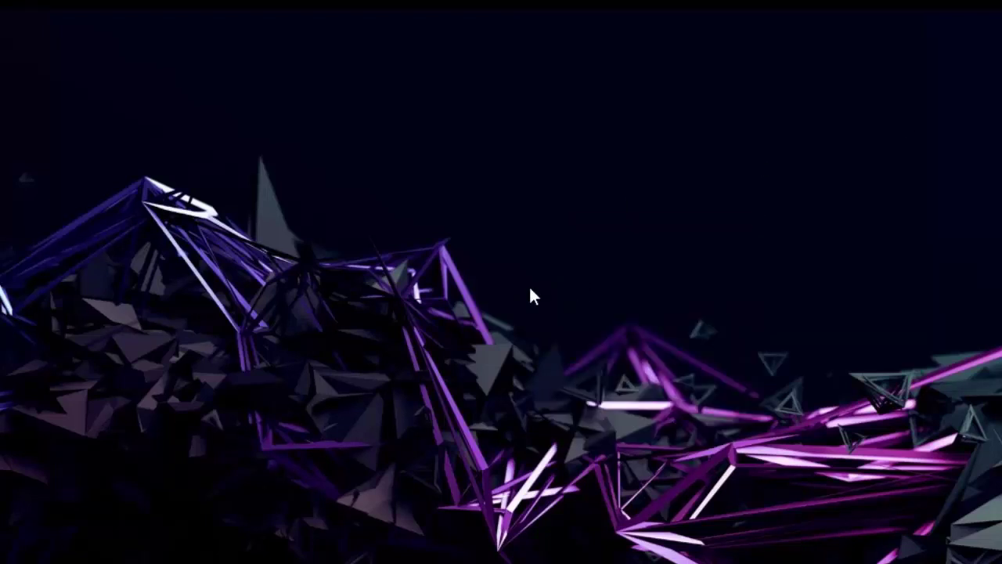
- Open the ClearType Text Tuner from the Fonts section of Control Panel
click(30, 554)
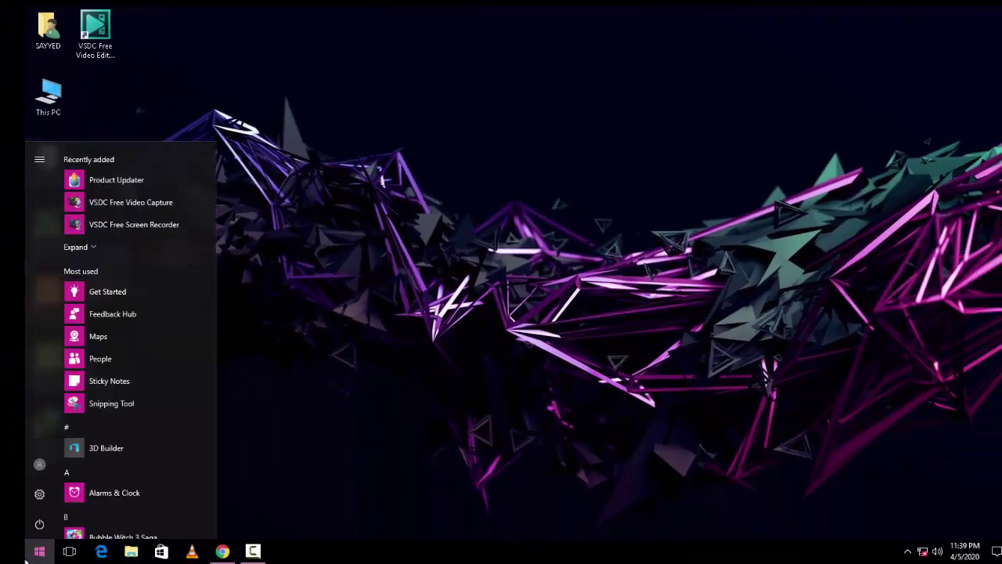
right_click(29, 554)
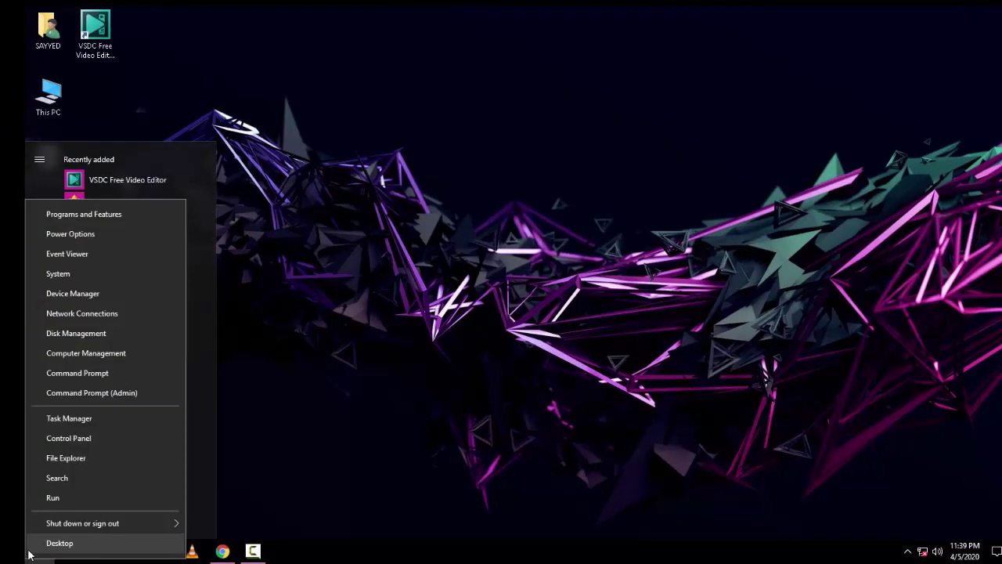
click(55, 437)
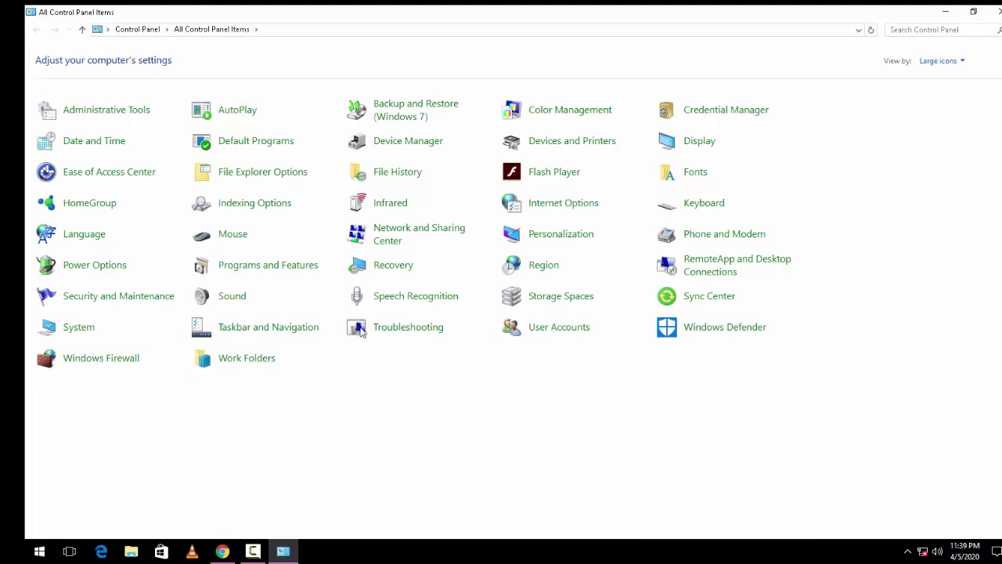
click(693, 180)
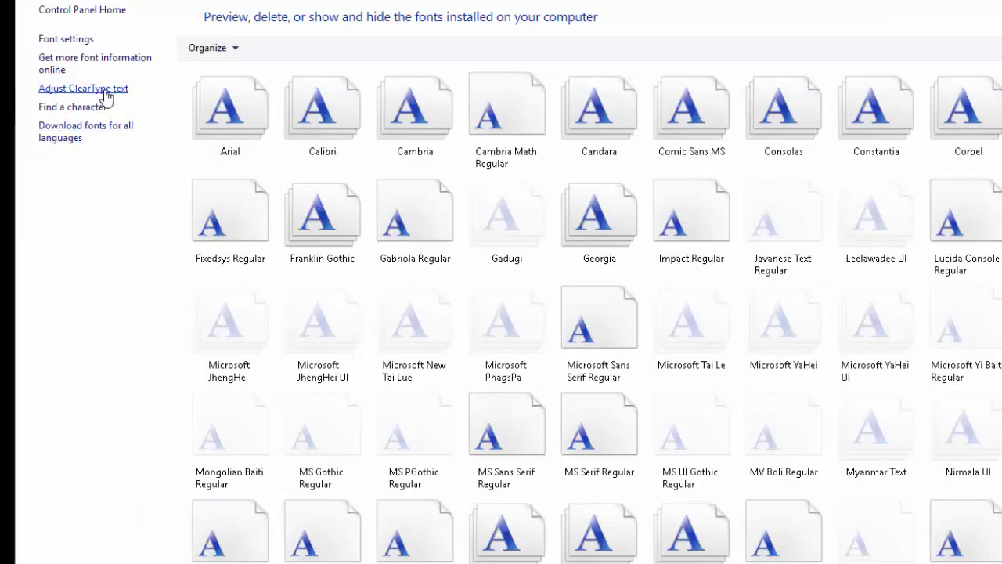
click(108, 95)
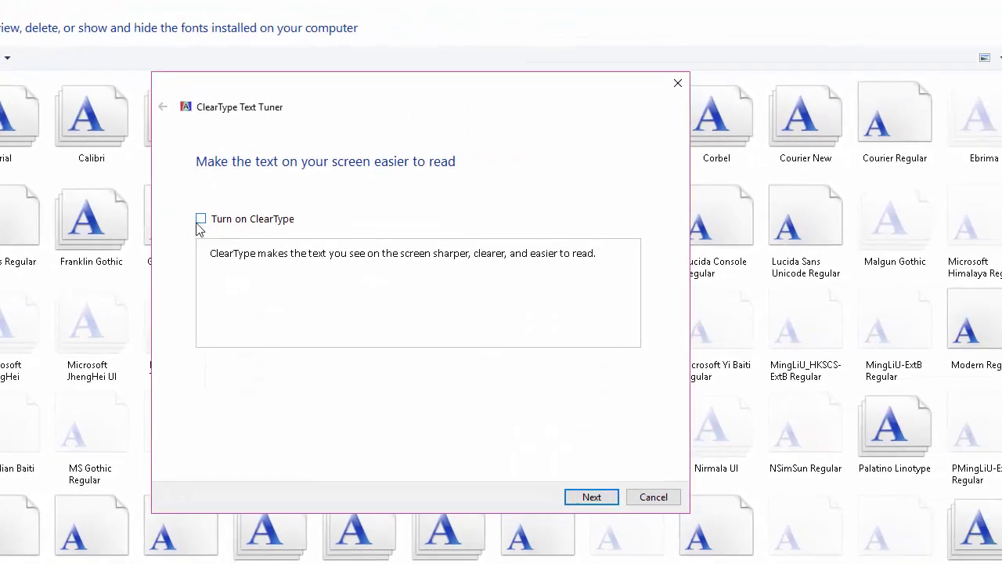
- Turn on ClearType and proceed to the first page of text samples
click(200, 220)
click(599, 499)
click(592, 497)
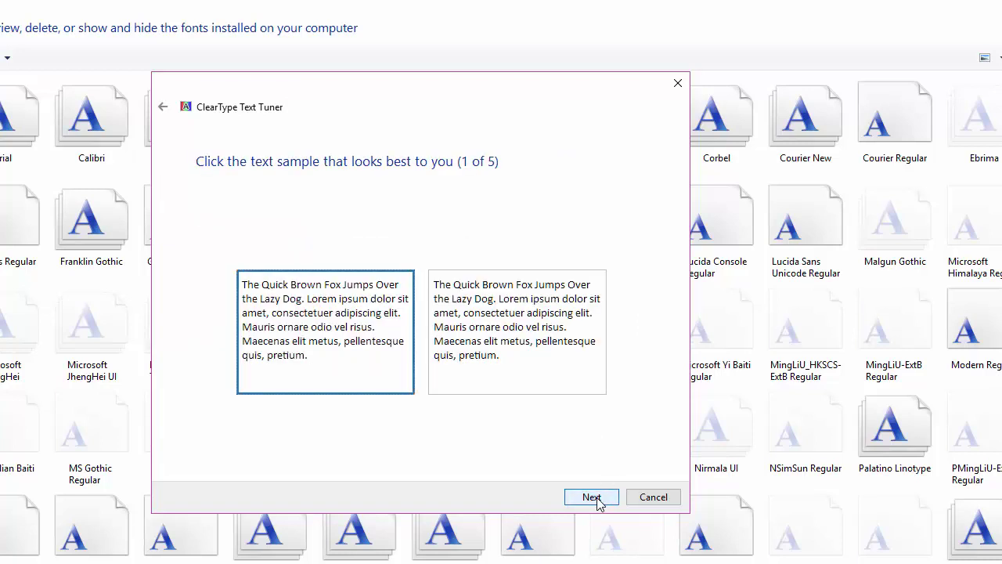
- Compare the two text samples on page 1 of 5 and accept the first one
click(483, 298)
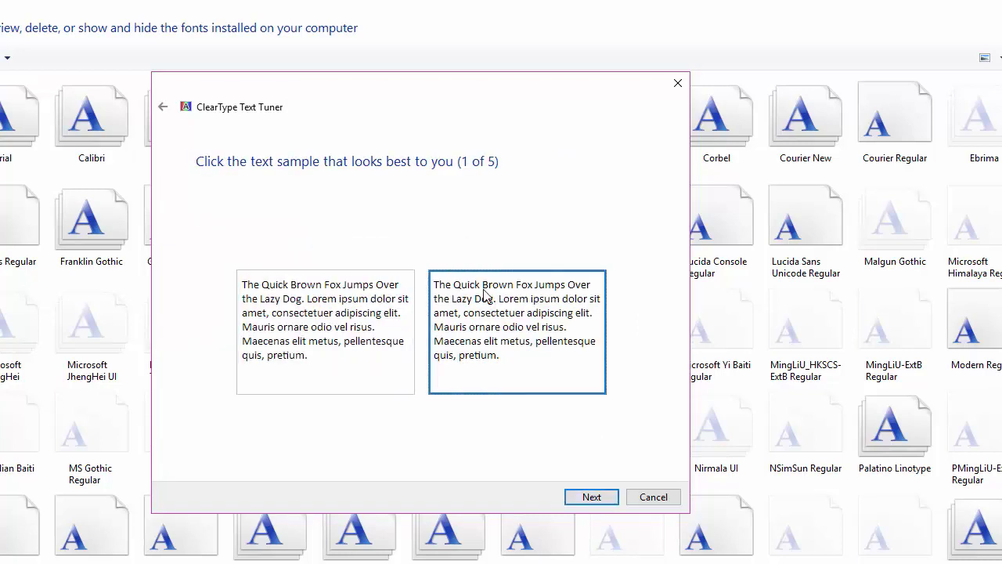
click(366, 349)
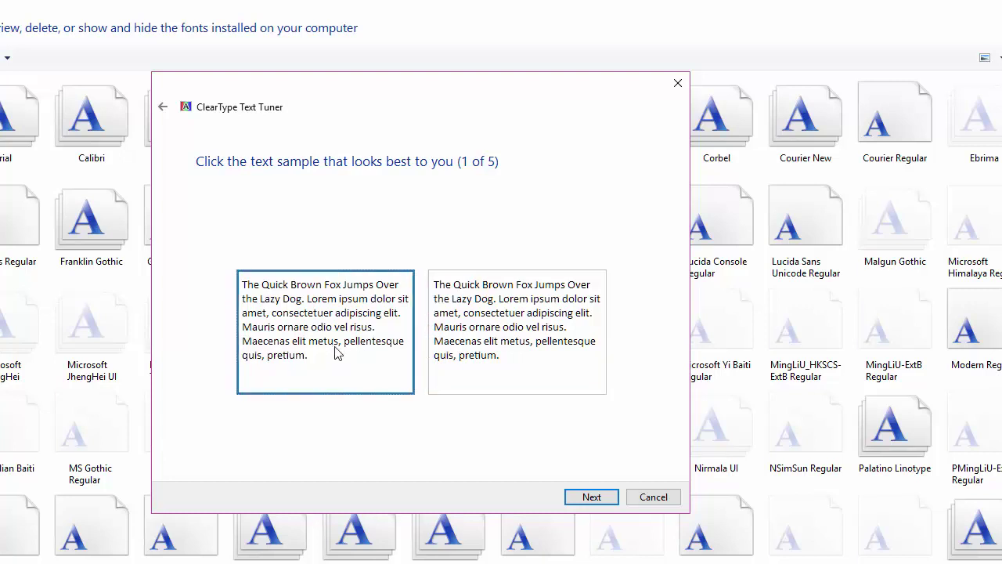
click(605, 498)
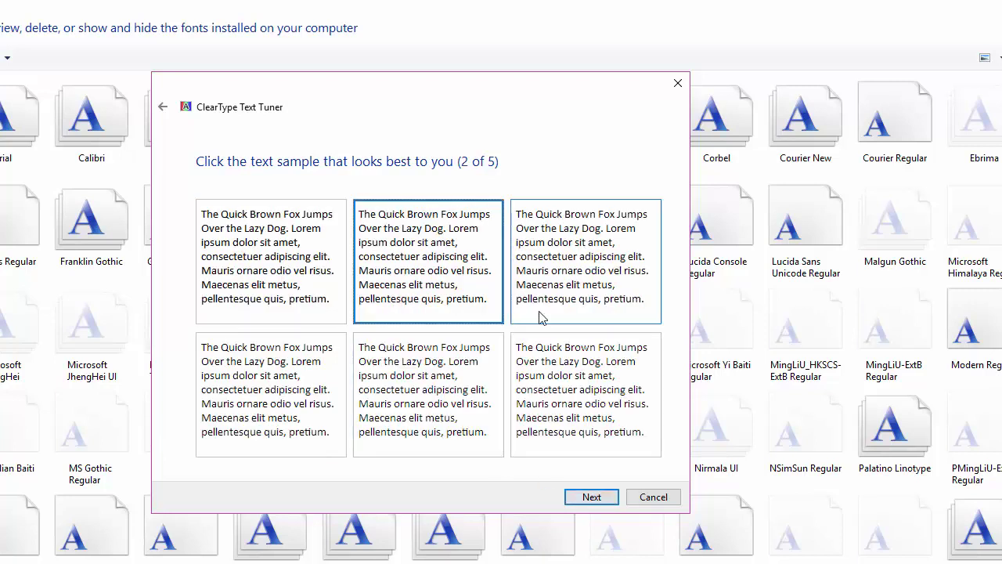
- Compare the upper-row text samples on page 2 of 5 and accept the first one
click(291, 270)
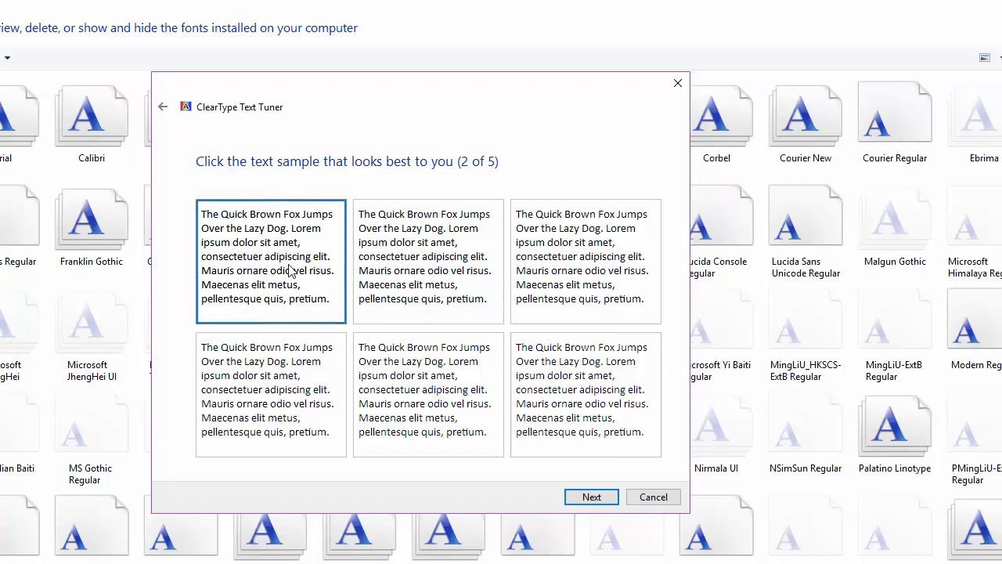
click(421, 250)
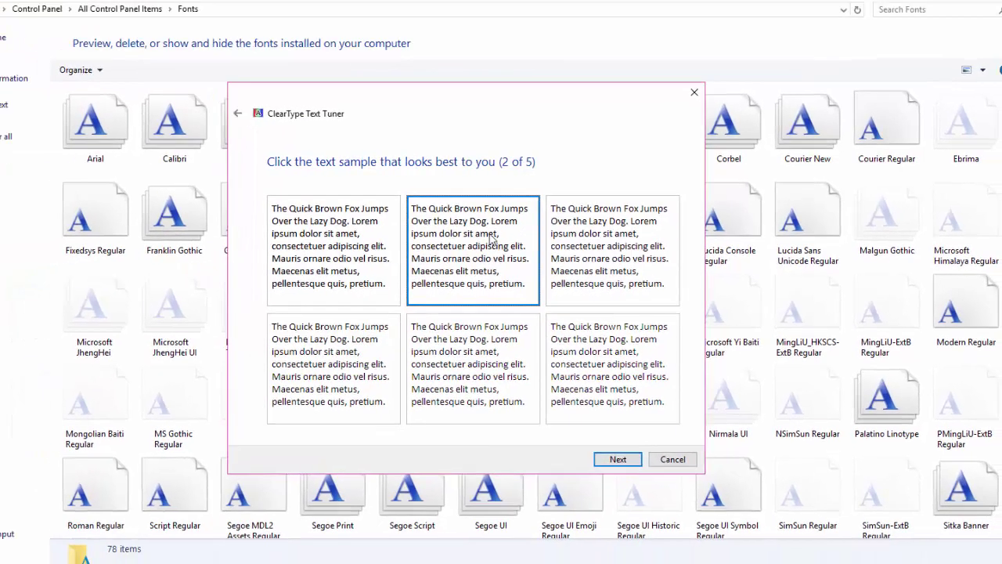
click(592, 229)
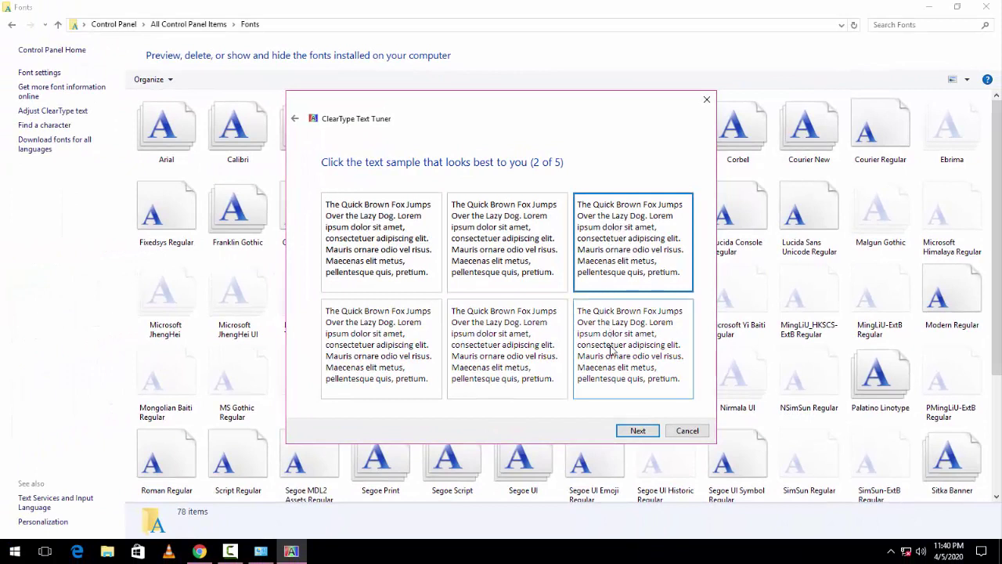
click(375, 218)
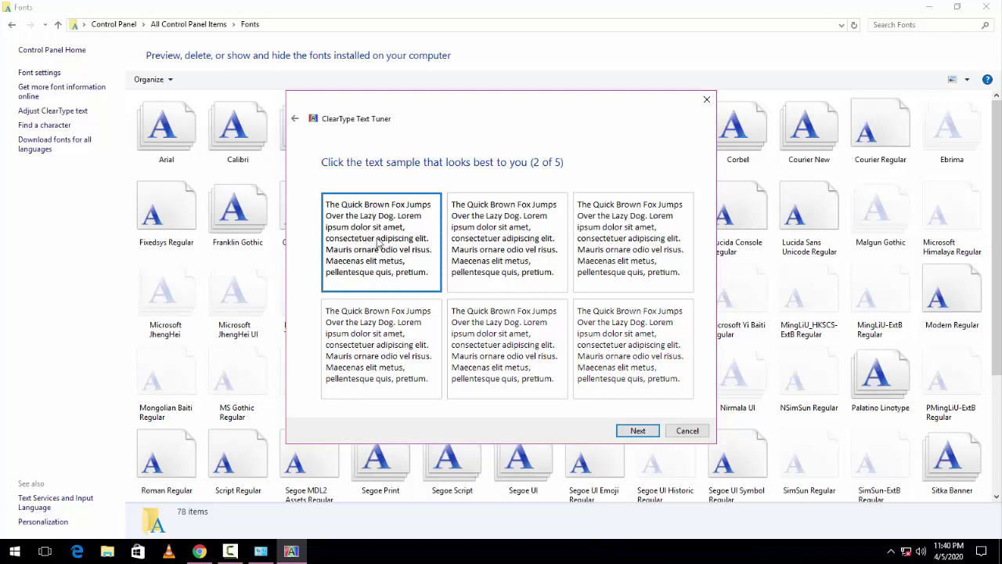
click(637, 434)
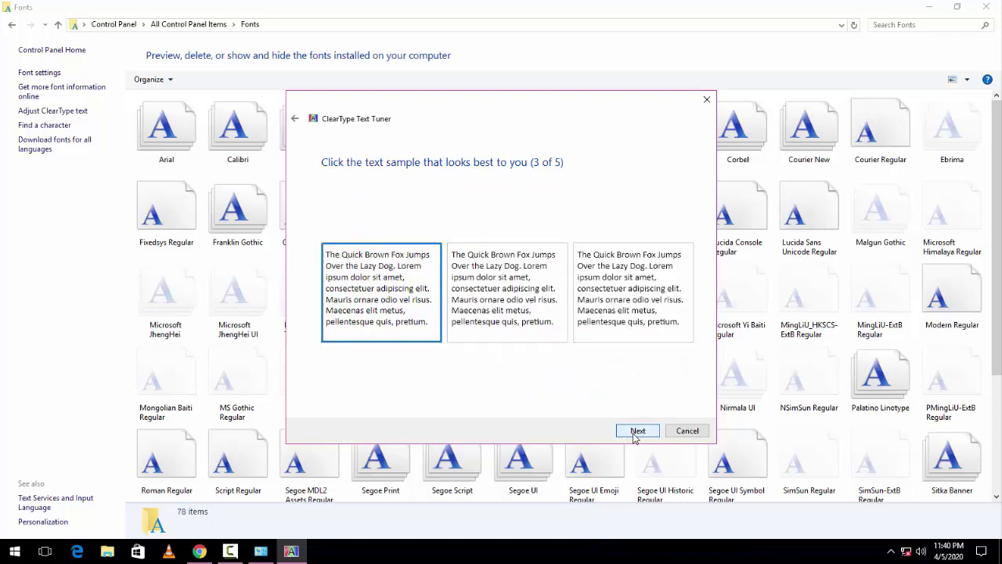
- Accept the preselected first sample on page 3 of 5 and choose the sixth sample on page 4
click(637, 432)
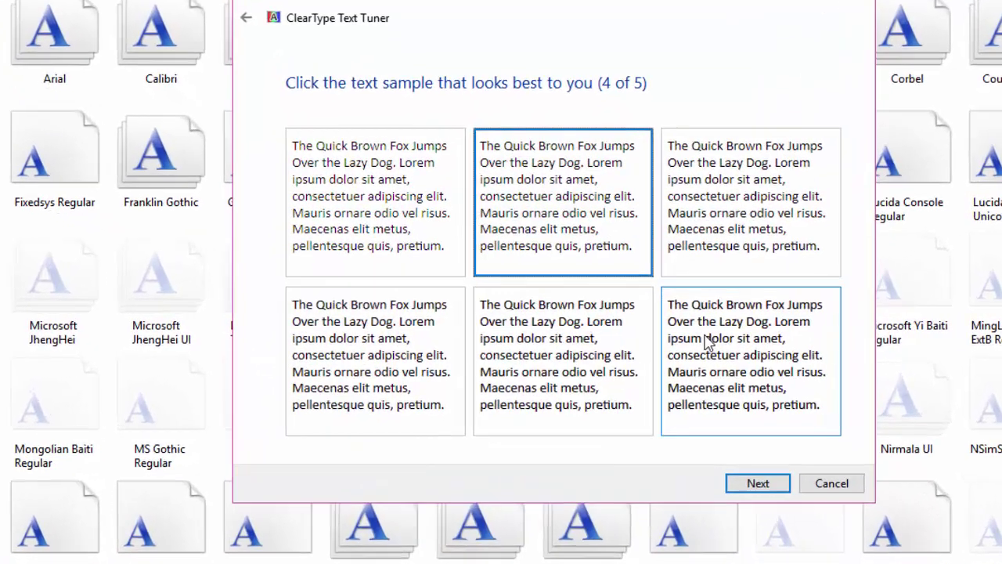
click(707, 343)
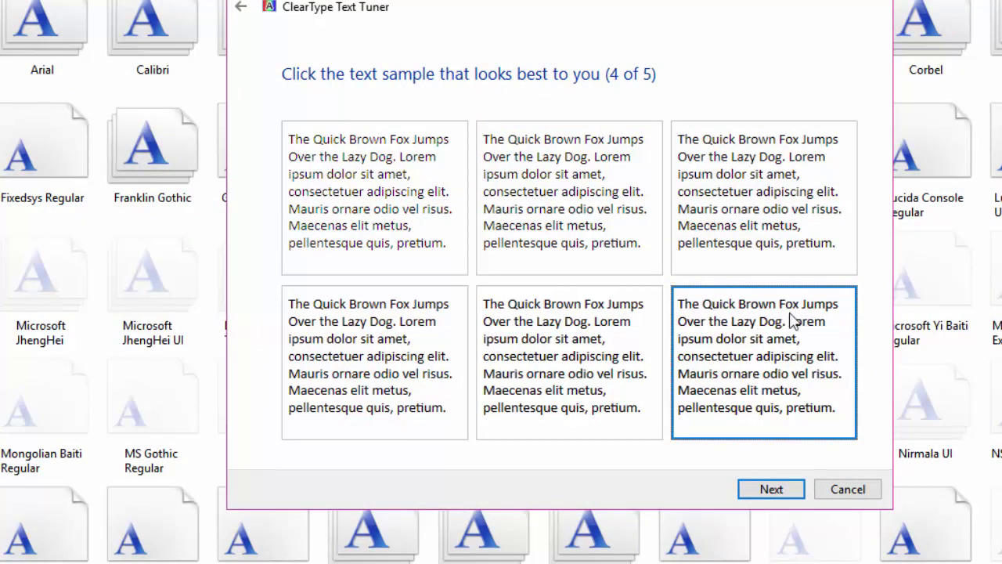
click(757, 491)
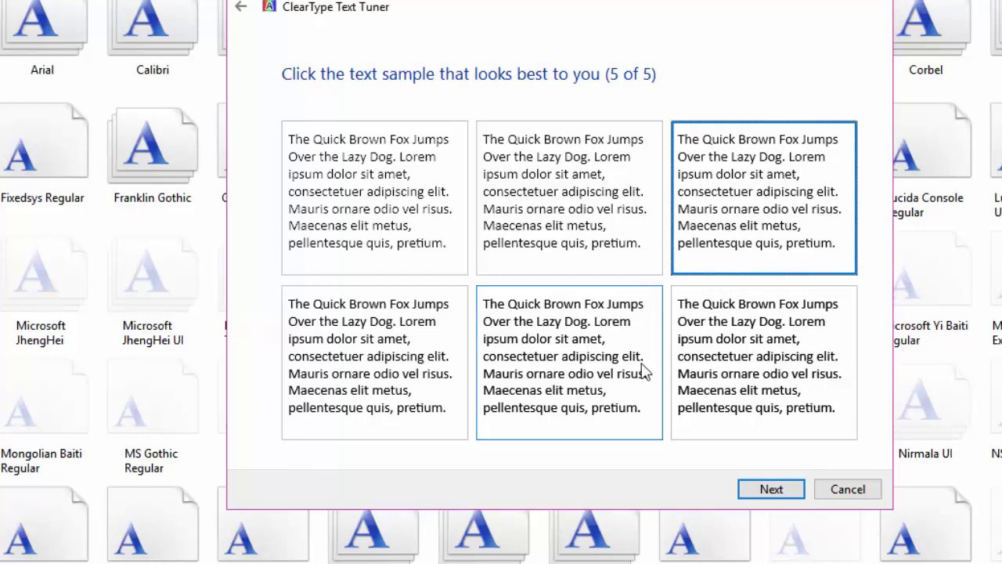
- Choose the fifth text sample on page 5 of 5 and finish the ClearType tuning
click(607, 360)
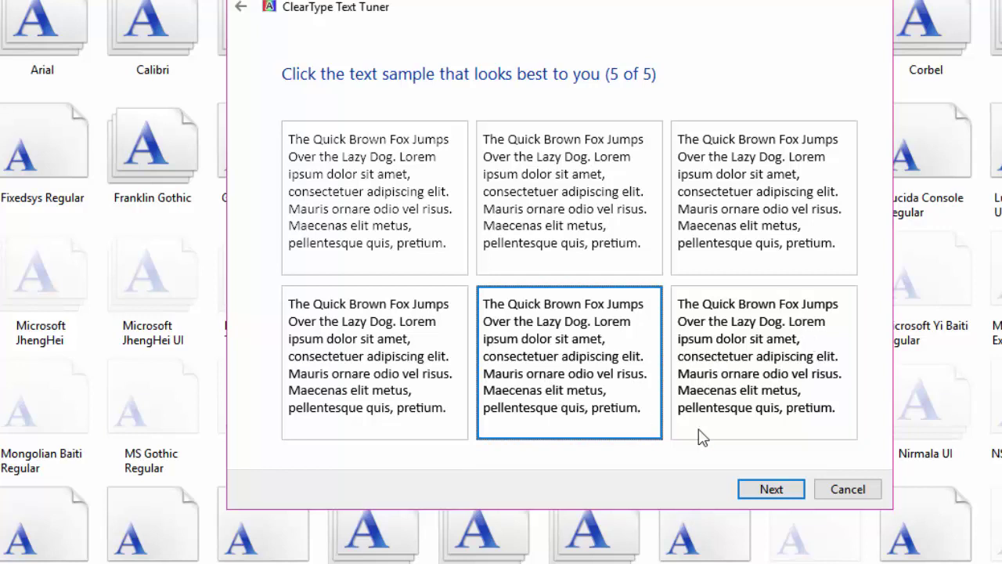
click(768, 498)
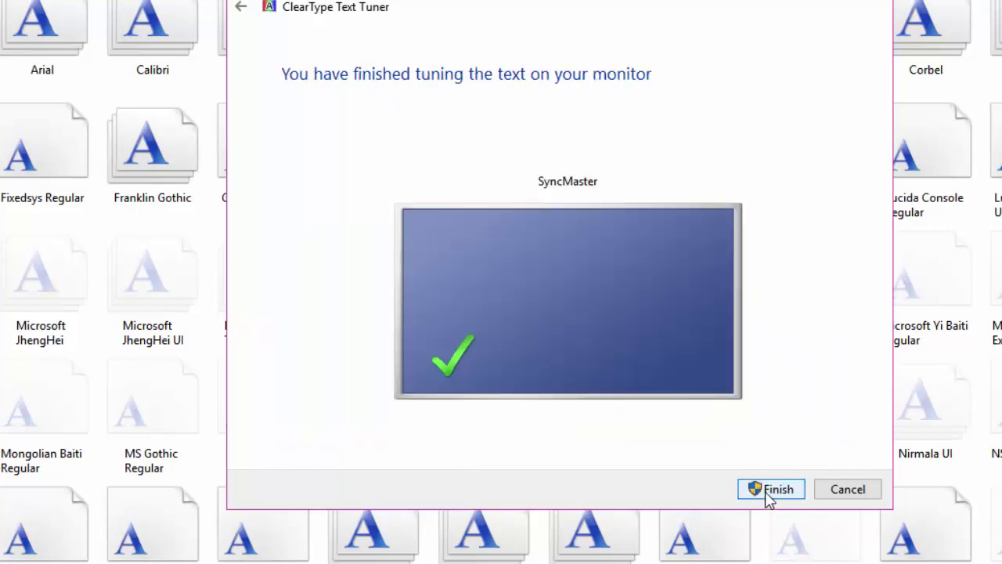
click(768, 498)
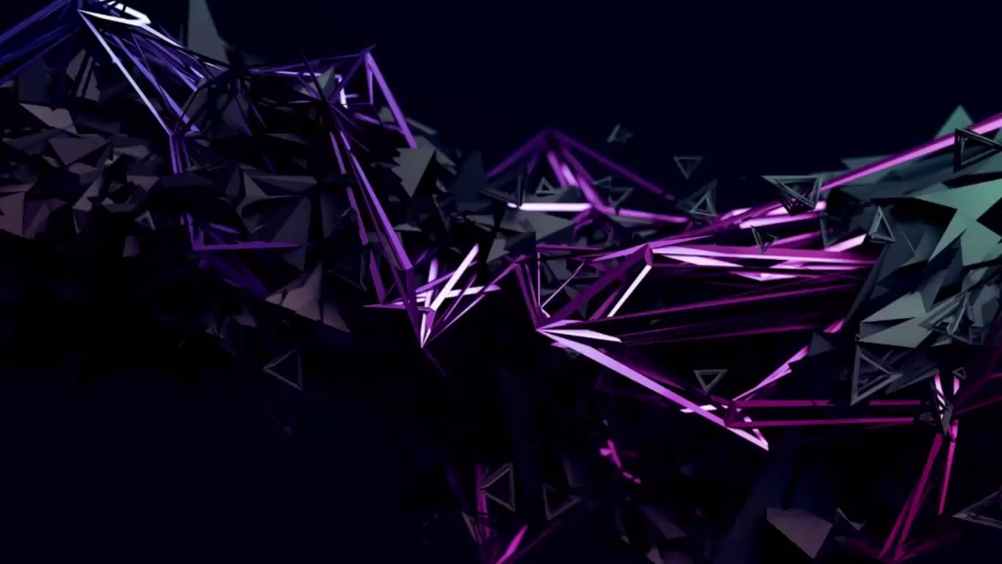
- Reopen the INTERTENMENT (E:) drive from the desktop to examine the folder names after the tuning
right_click(434, 101)
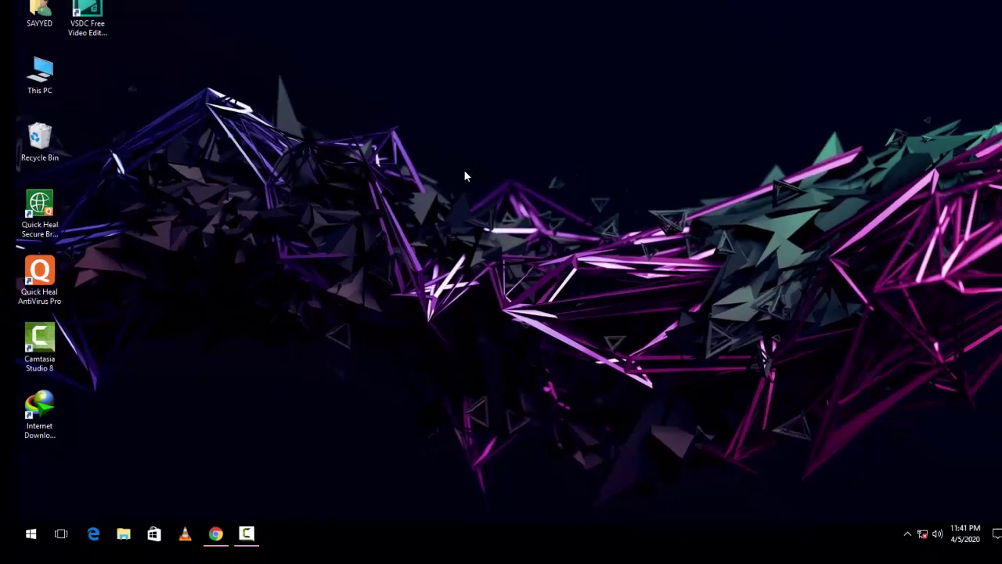
double_click(38, 79)
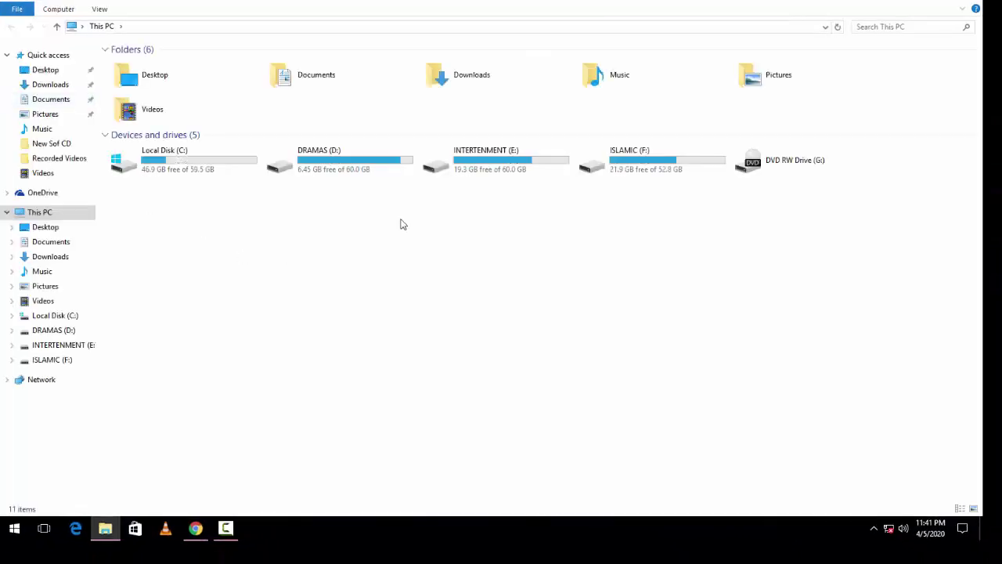
double_click(494, 157)
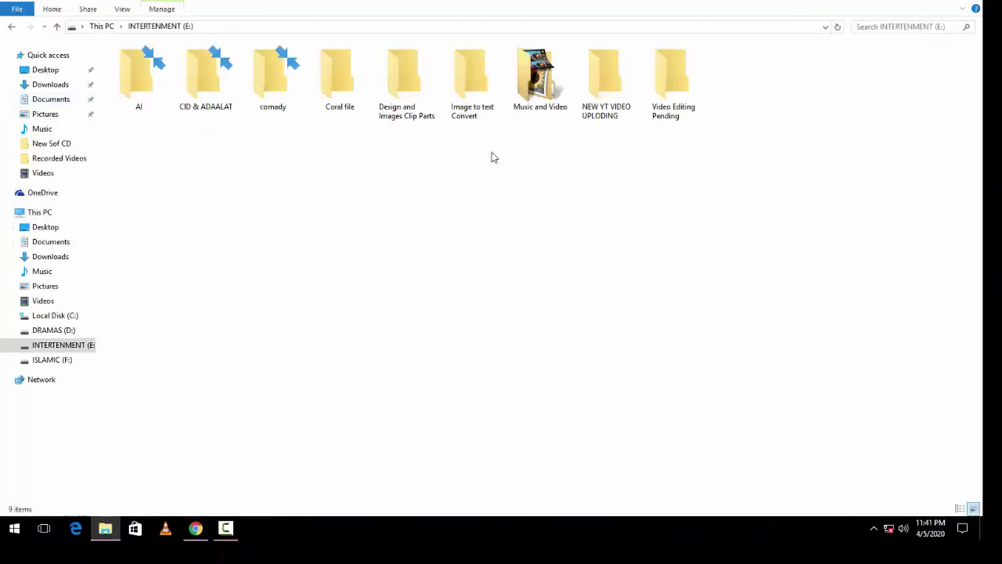